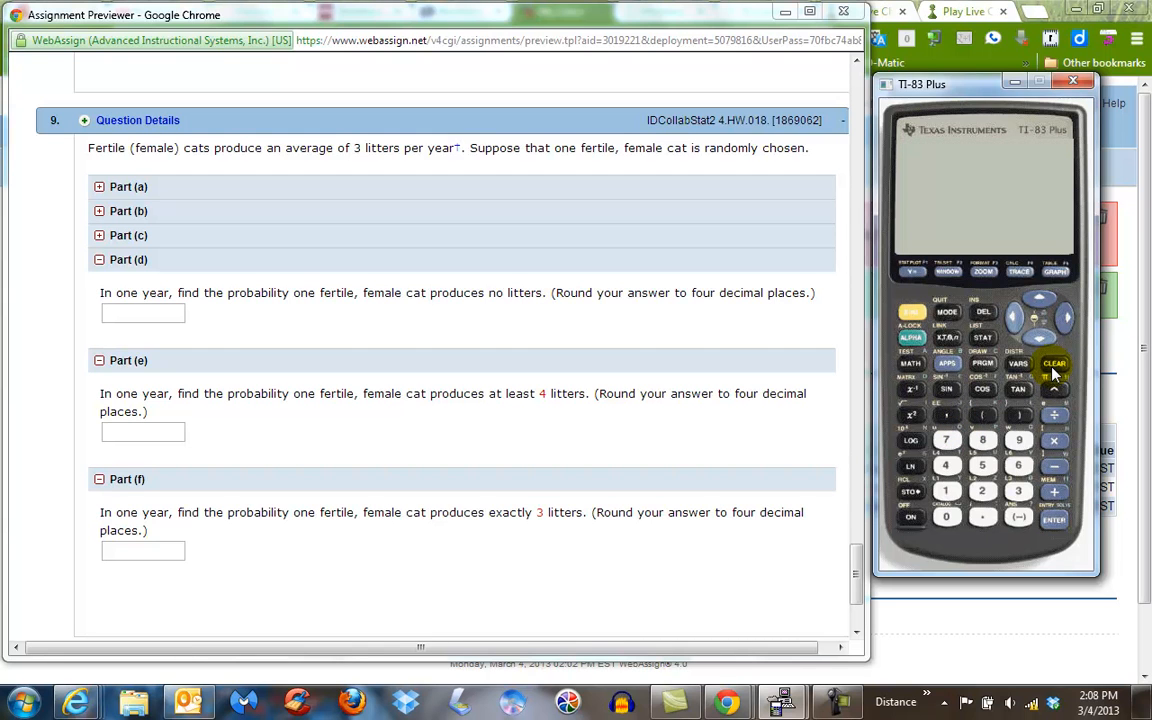
Evaluate poissonpdf(3,0) on the TI-83 Plus, giving .0497870684.
left_click(911, 312)
left_click(1018, 365)
left_click(1040, 300)
left_click(1040, 300)
left_click(1055, 522)
left_click(1018, 490)
key("0")
left_click(1060, 520)
Enter .0498 as the Part (d) answer, submit it and return to question 9.
left_click(121, 316)
type("0498")
left_click(143, 432)
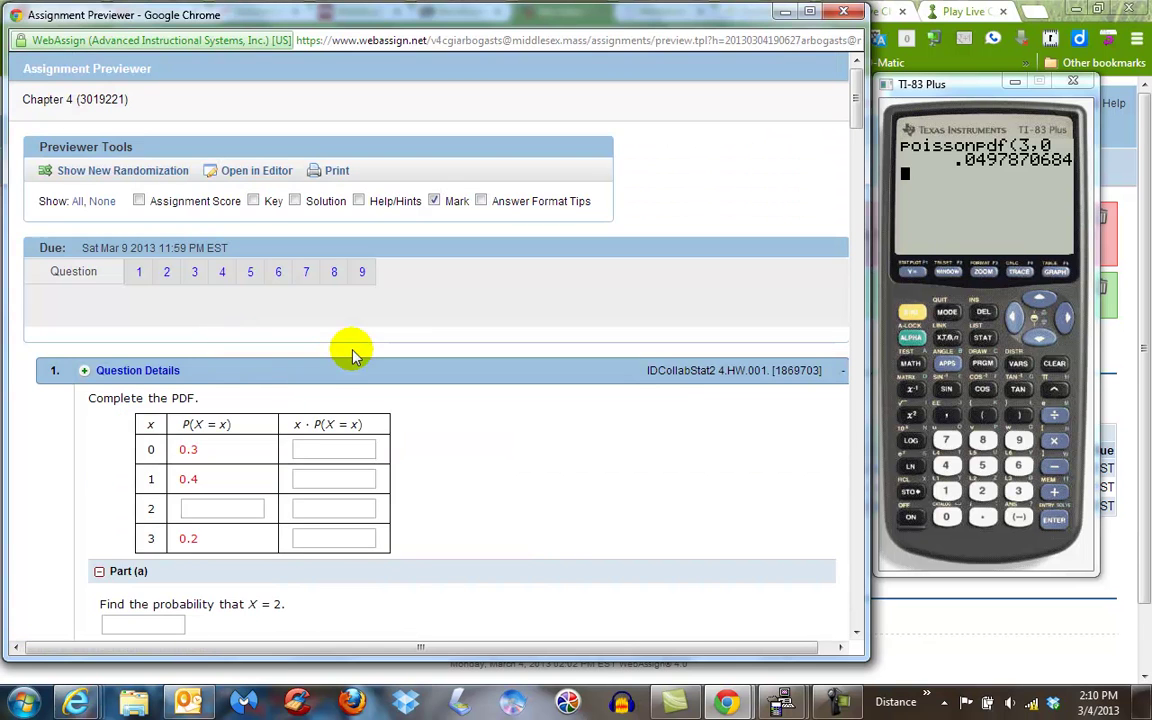
scroll(310, 420, "down", 5)
scroll(355, 183, "up", 5)
scroll(355, 183, "up", 5)
left_click(359, 273)
left_click(145, 377)
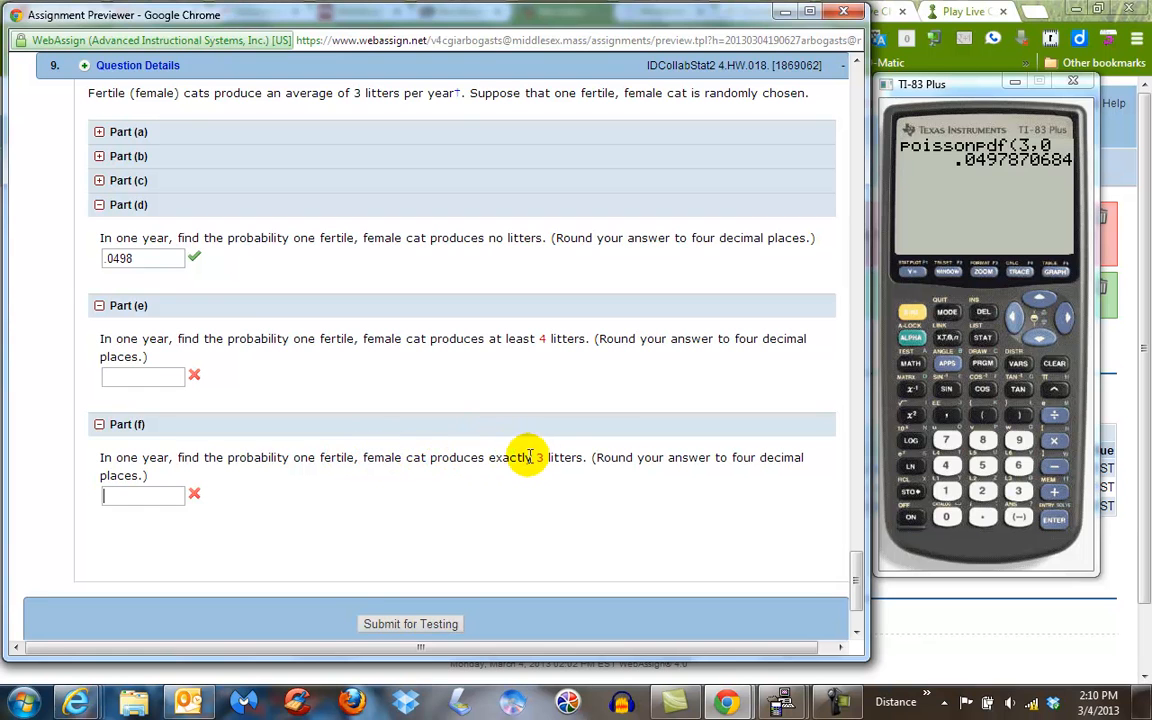
Recall the entry, change it to poissonpdf(3,3) and evaluate to .2240418077.
key("Return")
left_click(1015, 322)
left_click(1056, 520)
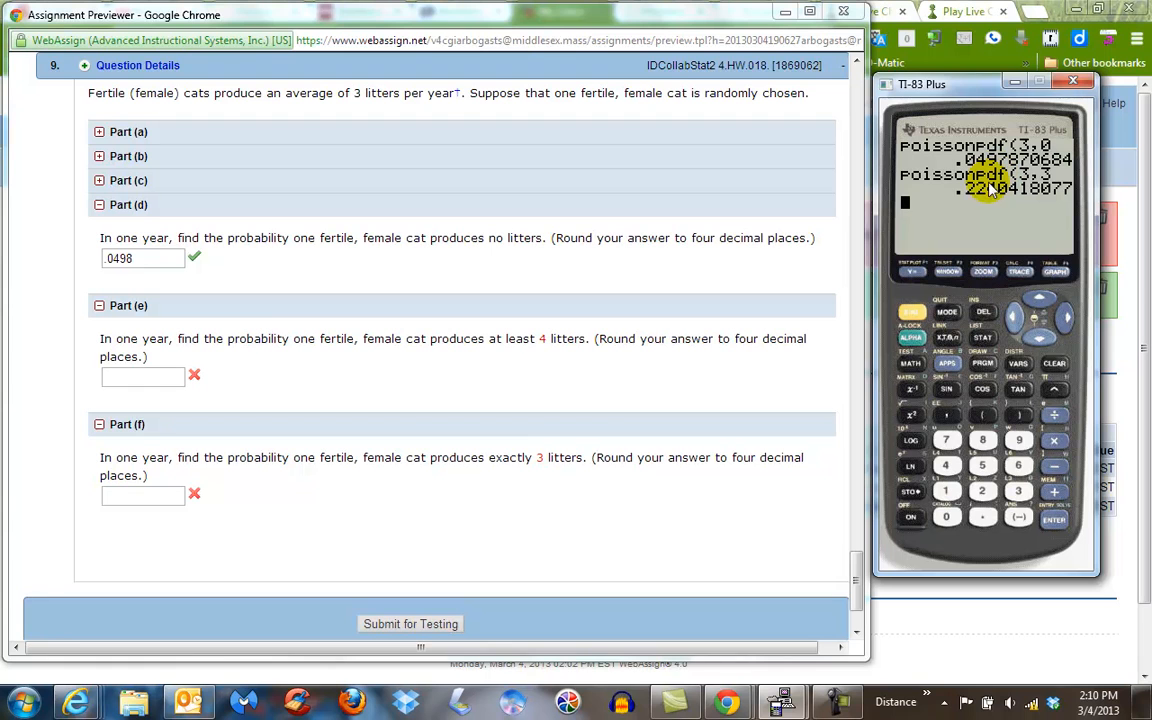
Enter .2240 as the Part (f) answer, submit it and return to question 9.
left_click(159, 497)
type(".2240")
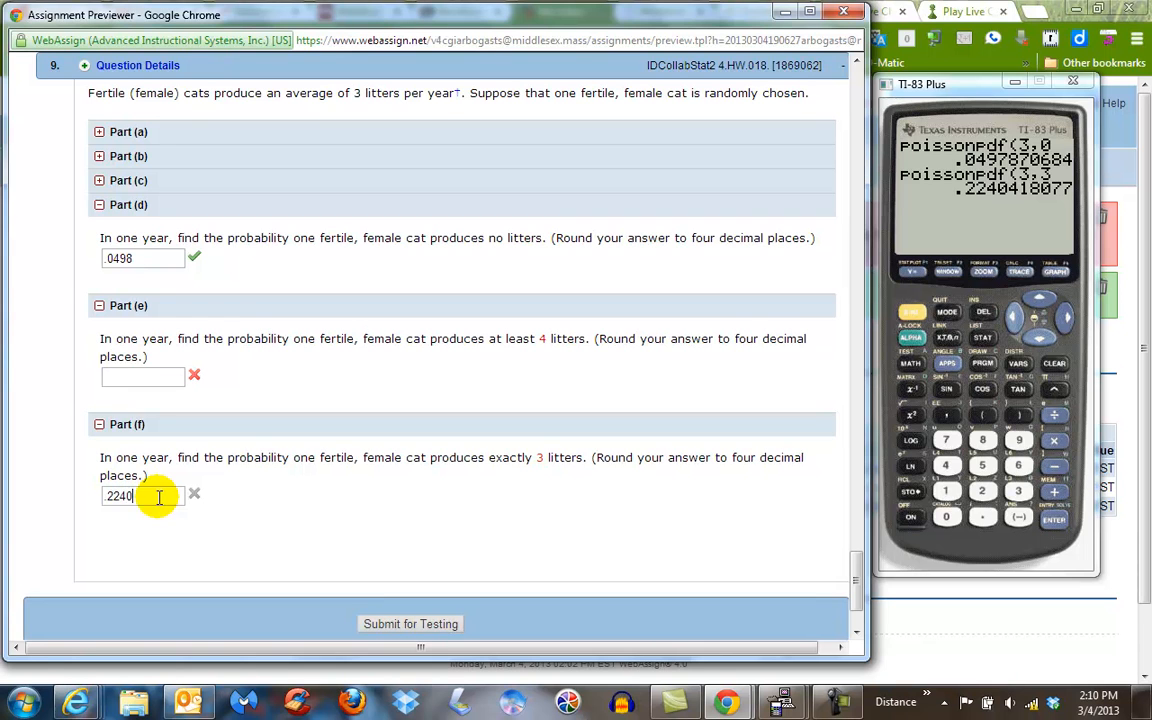
key("Return")
left_click(362, 271)
Evaluate 1-poissoncdf(3,3) on the TI-83 Plus, giving .3527681107.
left_click(946, 491)
left_click(1054, 465)
left_click(910, 312)
left_click(1020, 365)
left_click(1040, 302)
left_click(1053, 519)
key("3")
key("comma")
key("Return")
Enter .3528 as the Part (e) answer, submit it and return to question 9.
left_click(118, 377)
type(".3528")
key("Return")
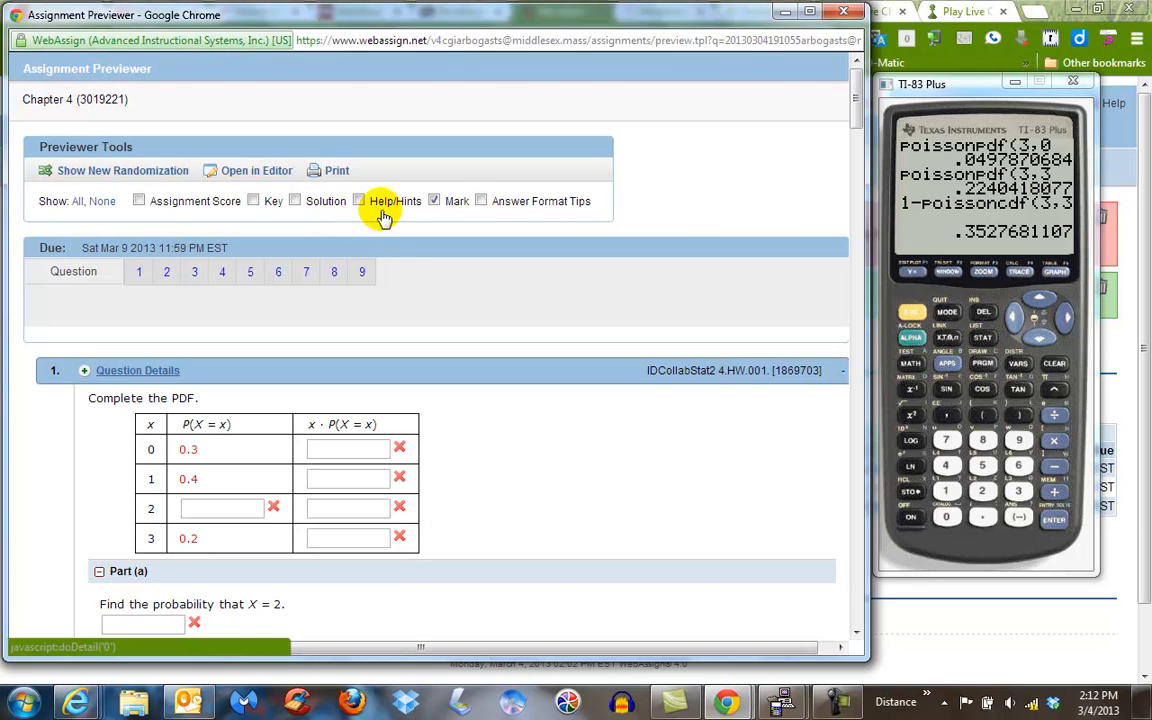
left_click(362, 270)
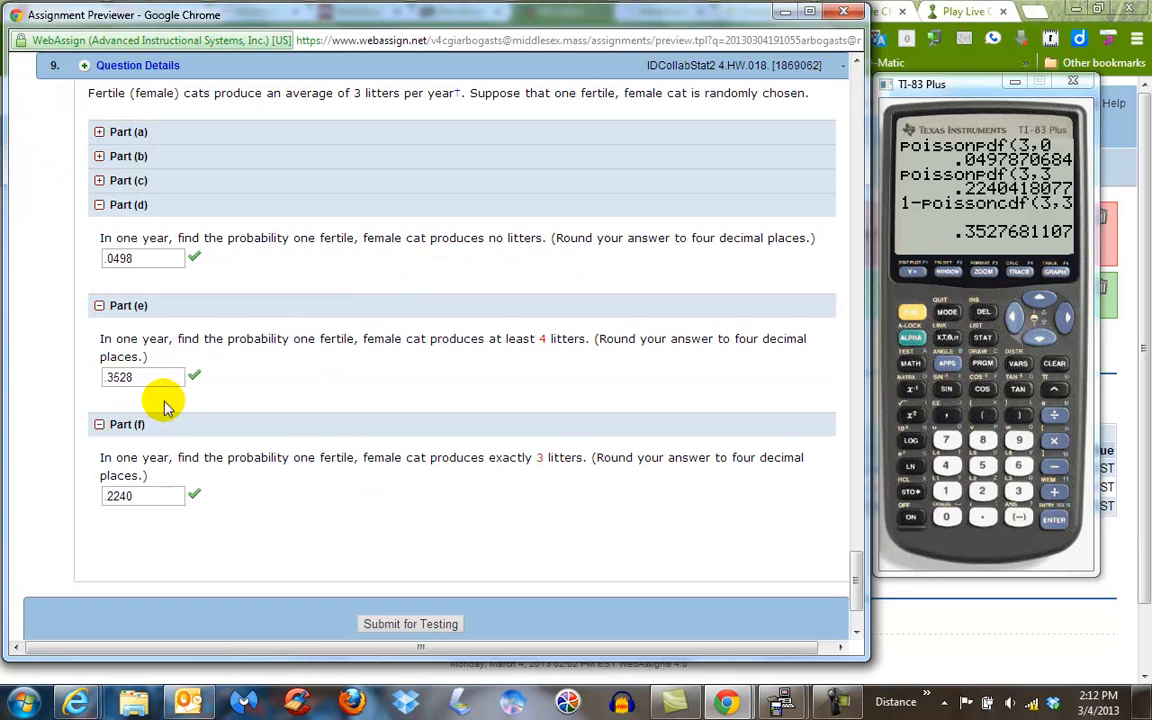